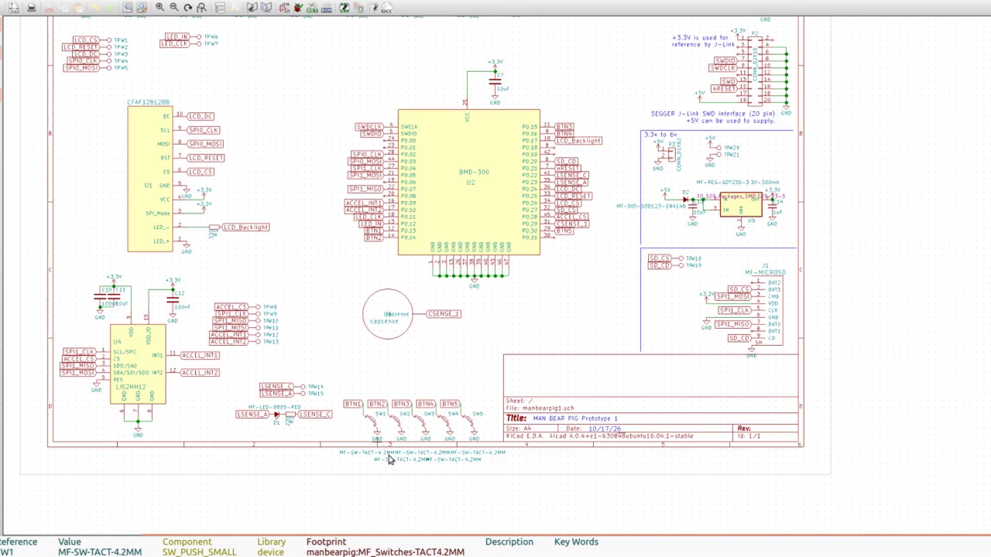
Scroll through the order settings to check 1-ounce copper, Standard manufacturing and 15 business days
scroll(309, 454, "up", 1)
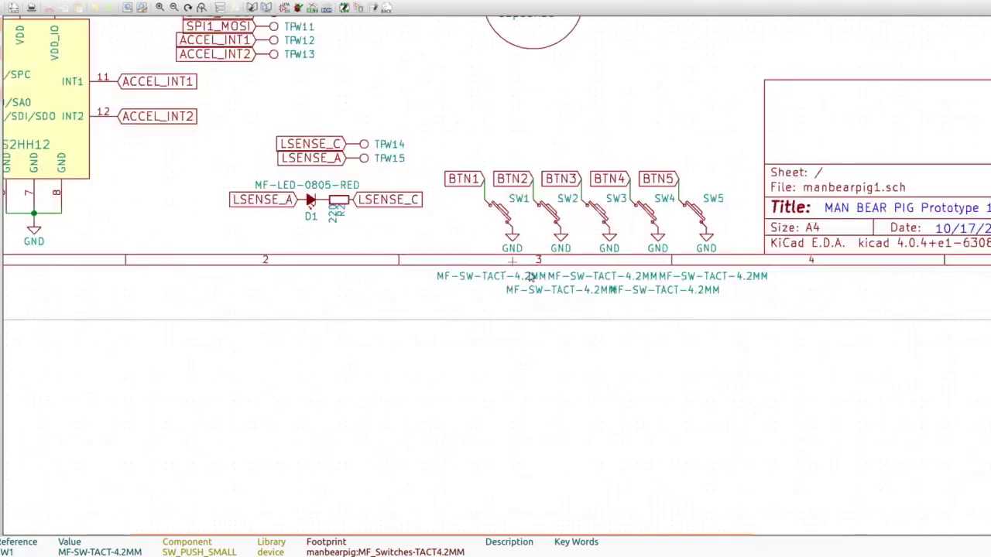
scroll(492, 333, "up", 1)
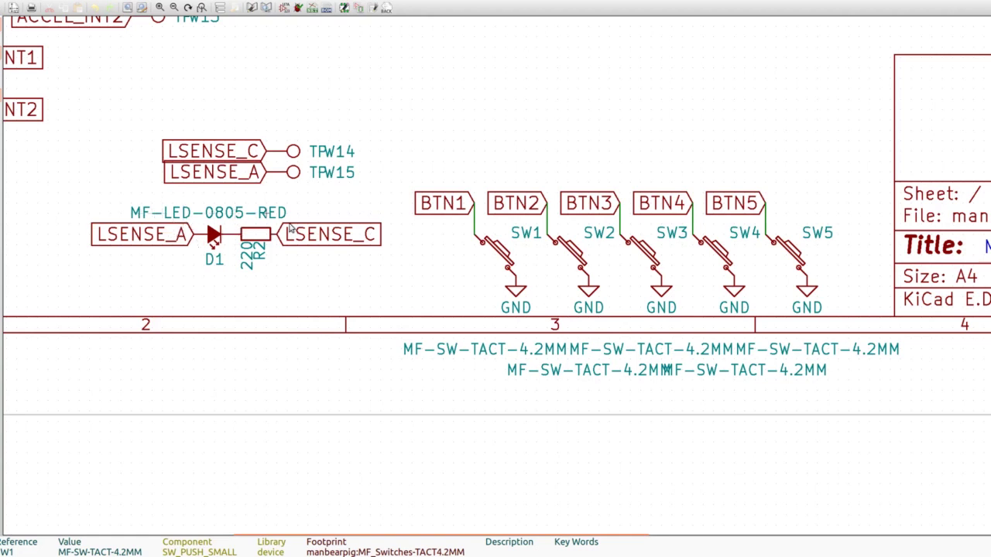
scroll(518, 293, "down", 2)
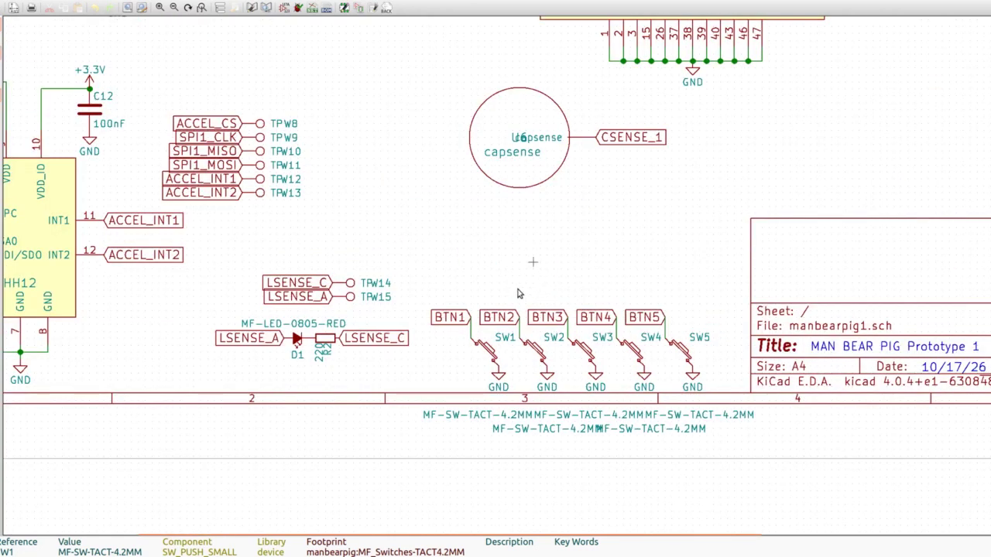
scroll(517, 293, "down", 1)
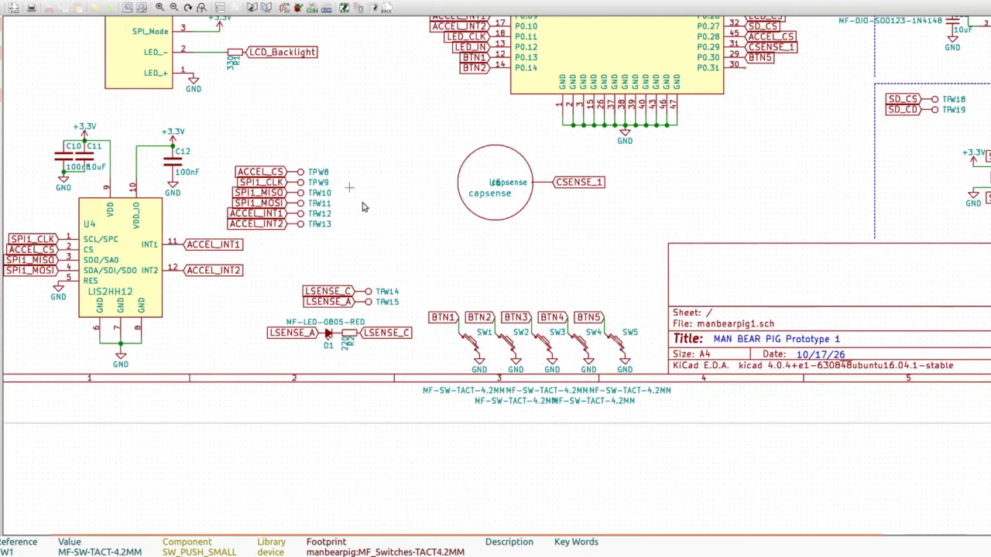
scroll(517, 291, "down", 1)
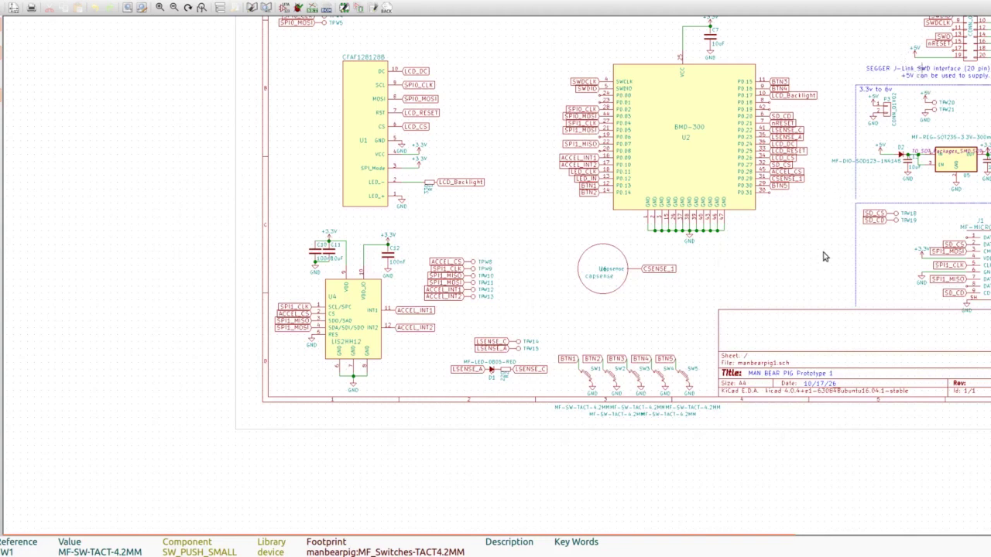
scroll(825, 255, "down", 1)
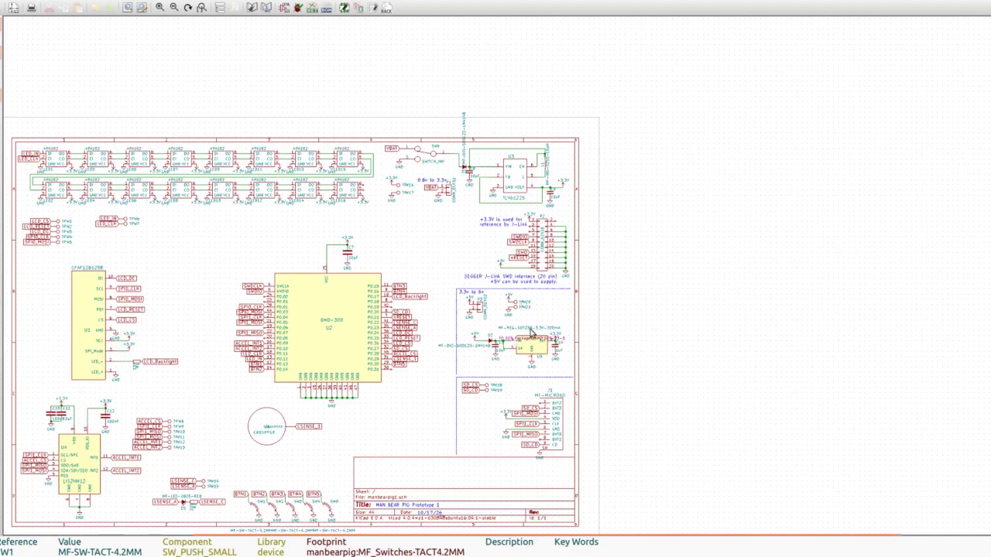
scroll(534, 348, "up", 1)
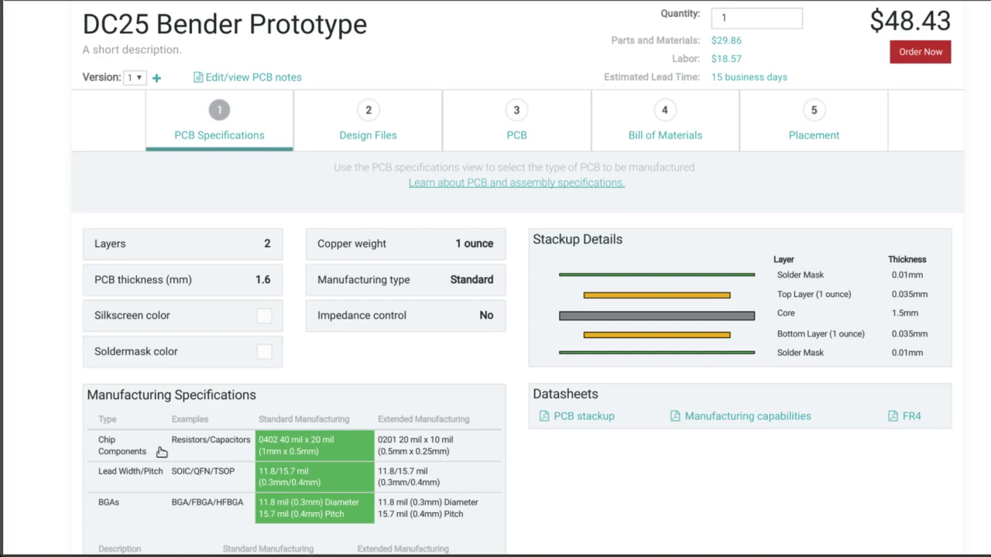
scroll(47, 426, "down", 1)
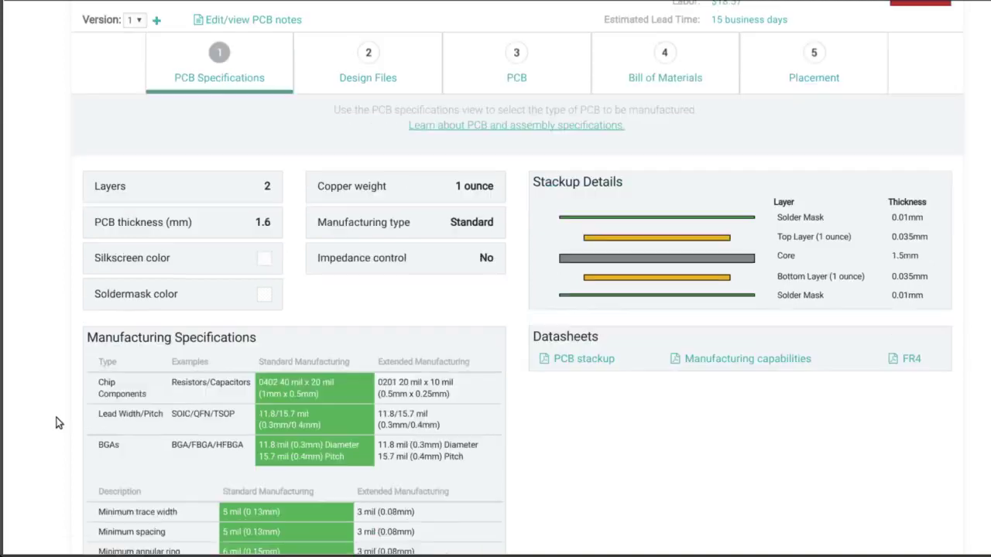
scroll(56, 422, "down", 1)
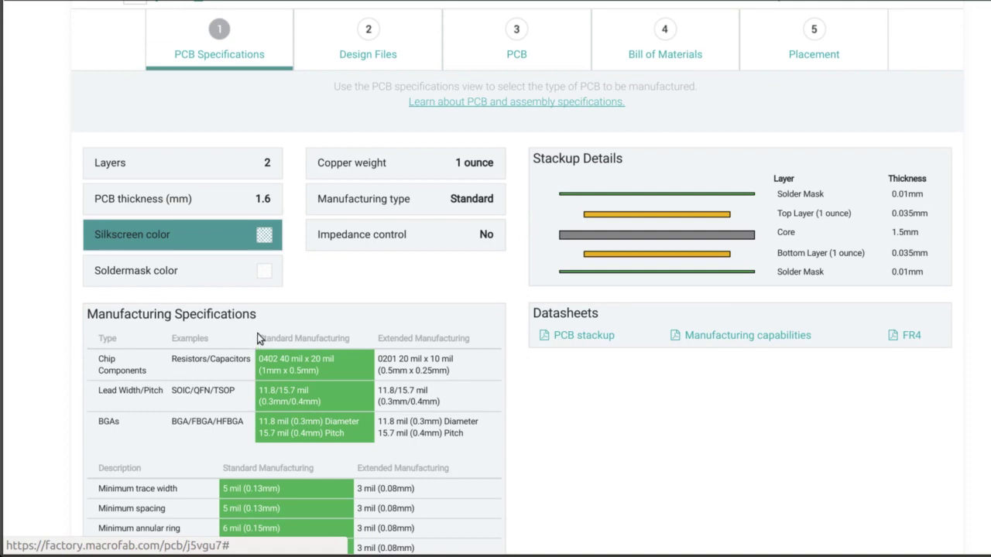
key("Tab")
key("Return")
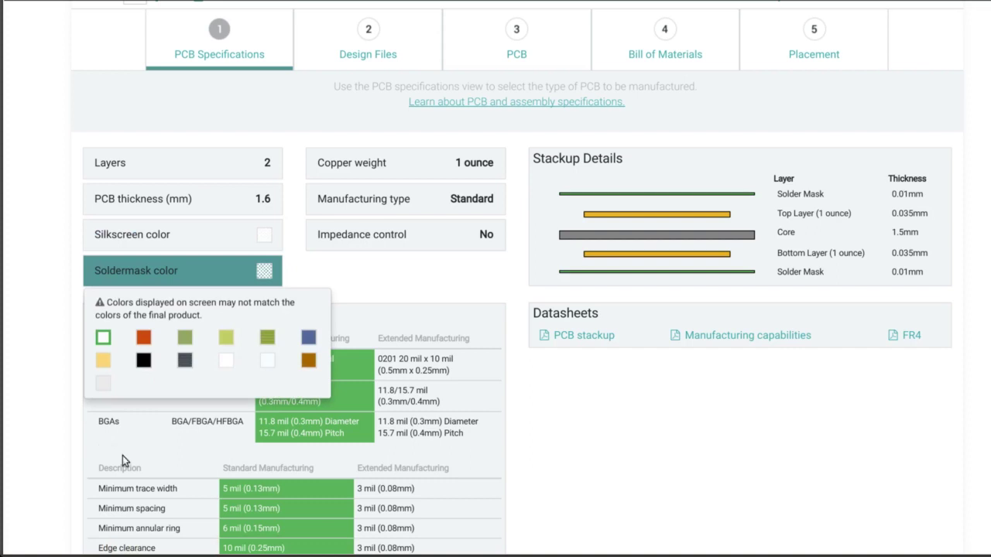
key("Tab")
key("Return")
scroll(908, 116, "up", 1)
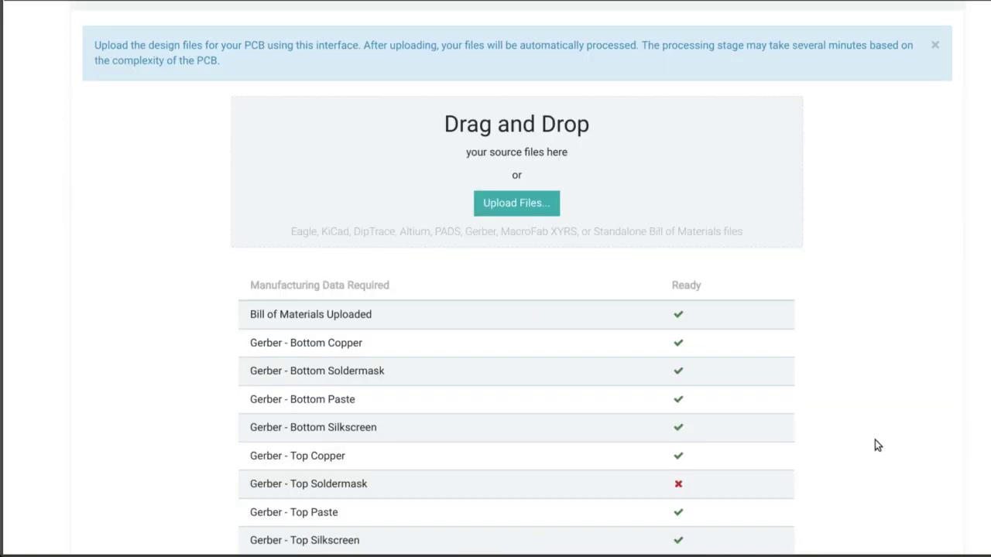
Scroll the Manufacturing Data Required checklist to confirm only Gerber - Top Soldermask is missing
scroll(341, 461, "down", 1)
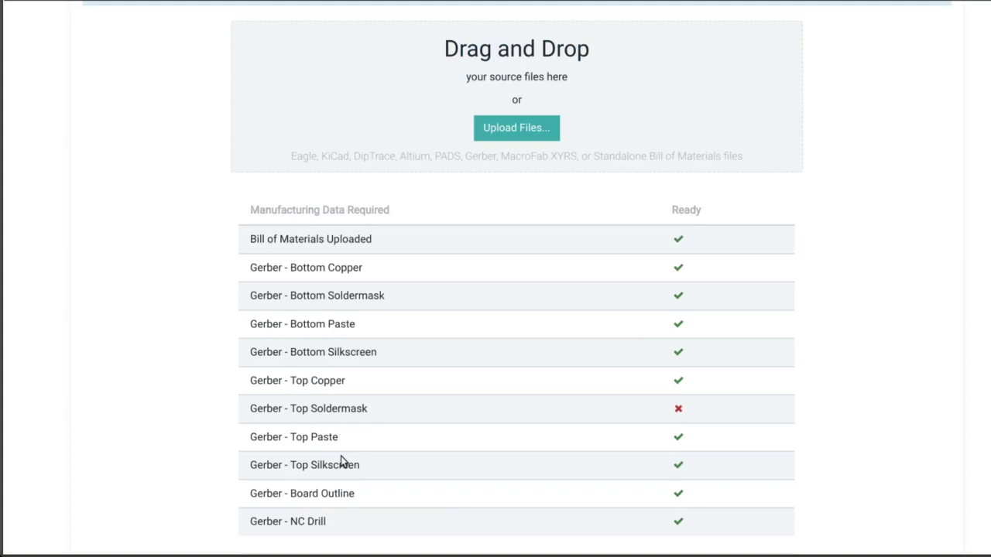
scroll(319, 384, "down", 1)
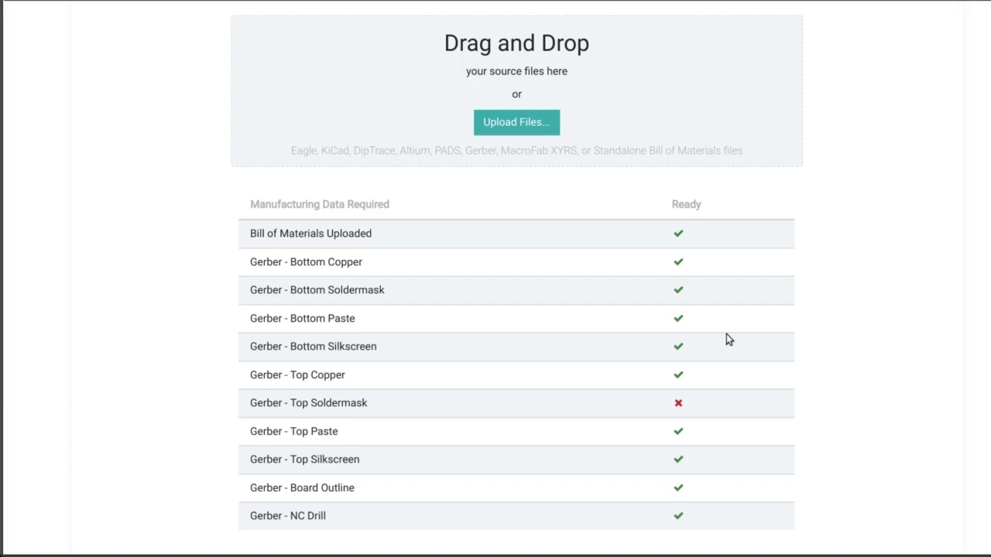
scroll(815, 329, "up", 4)
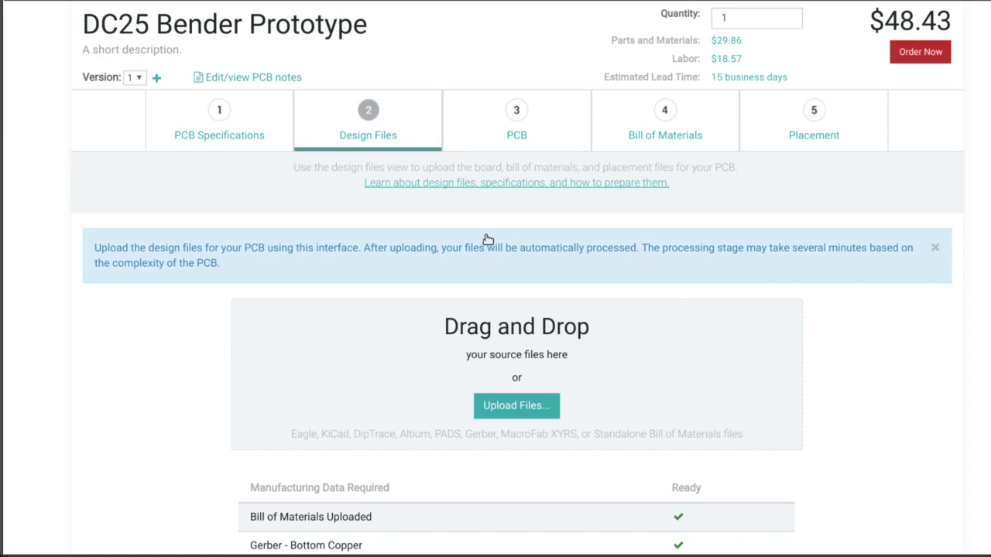
Review the DC25 Bender Prototype board in the PCB viewer
left_click(516, 124)
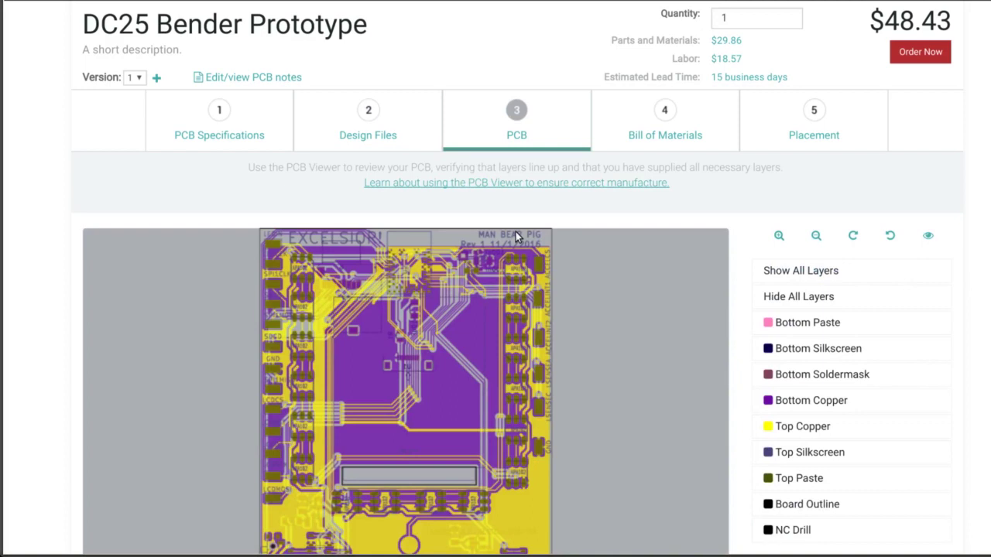
scroll(145, 291, "down", 1)
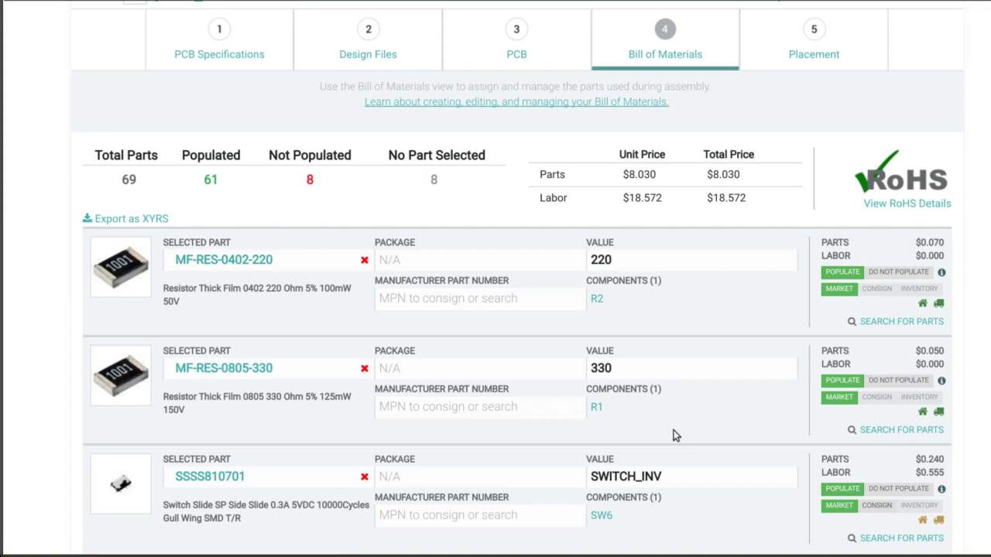
scroll(674, 435, "down", 2)
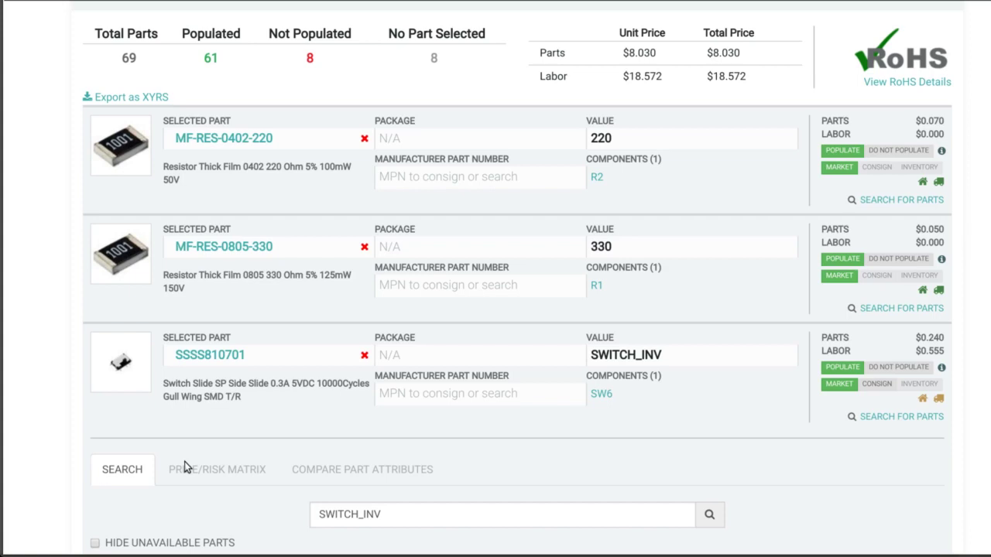
scroll(538, 374, "down", 3)
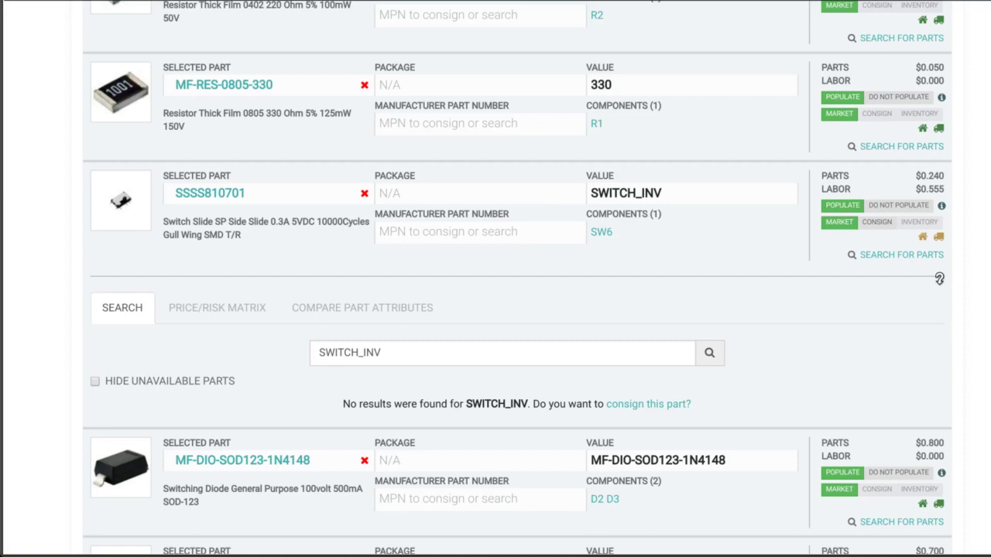
scroll(528, 505, "down", 4)
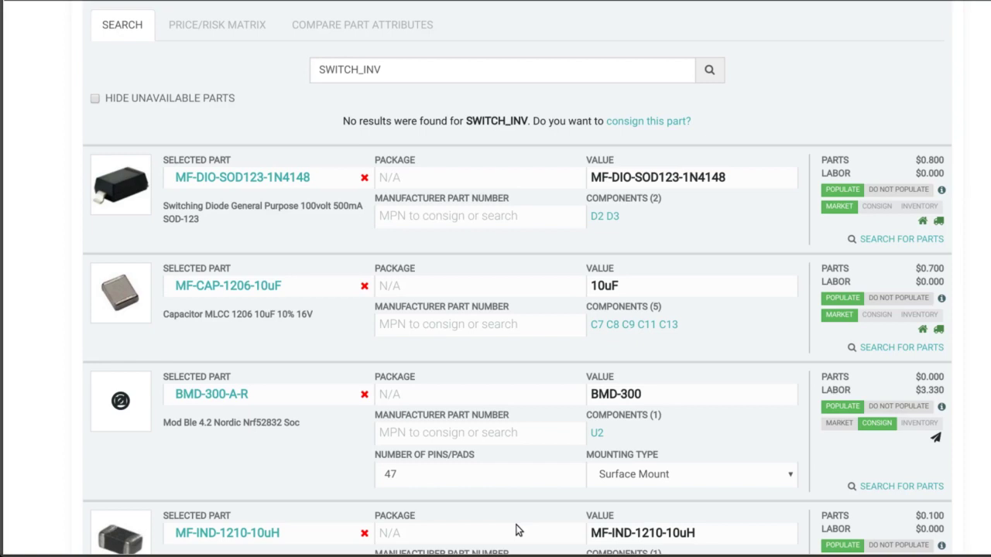
scroll(518, 530, "down", 6)
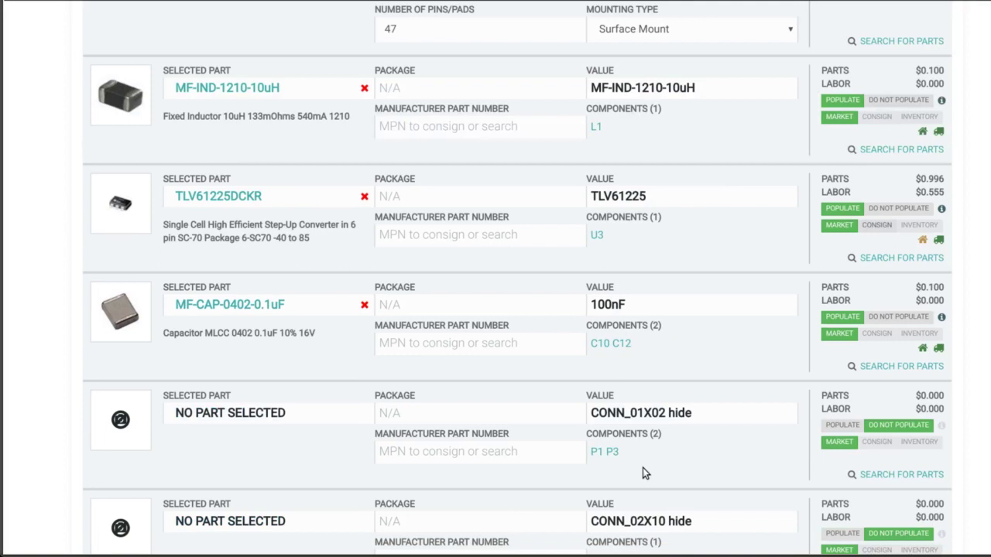
scroll(723, 383, "down", 2)
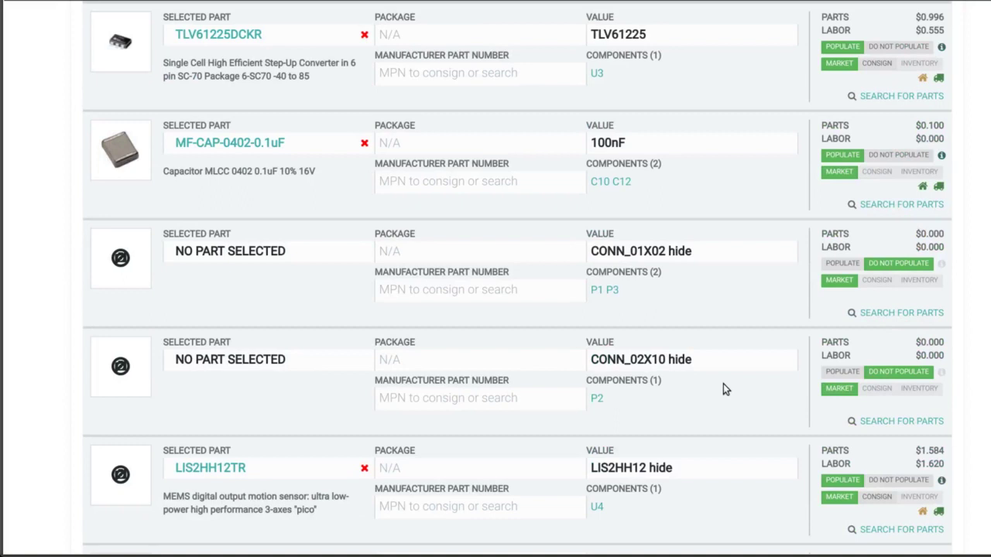
scroll(904, 398, "down", 3)
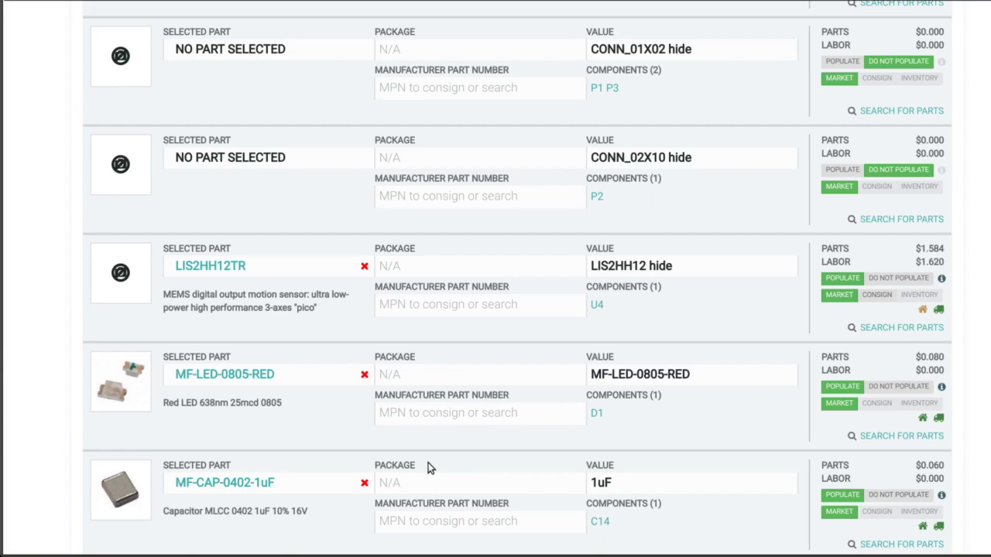
scroll(777, 364, "down", 5)
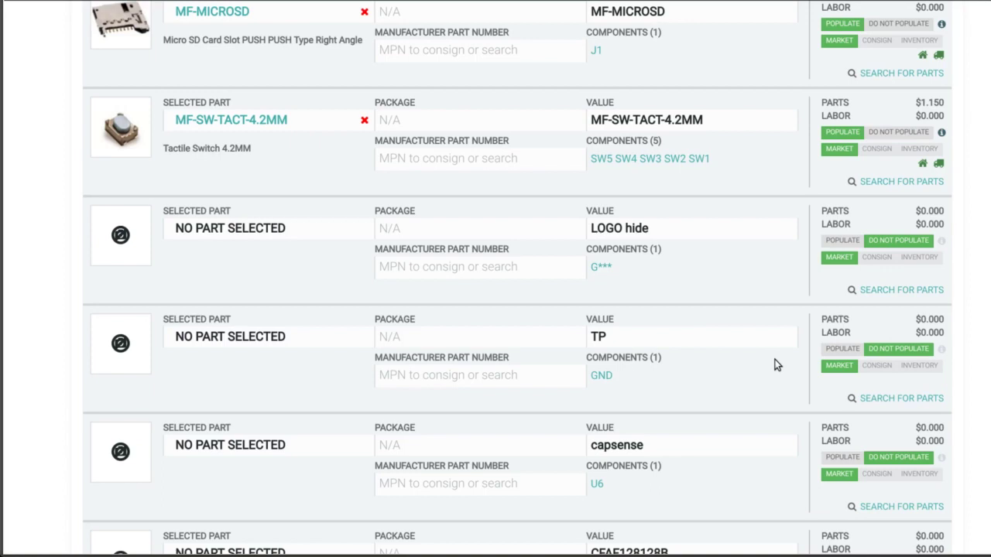
scroll(777, 366, "down", 1)
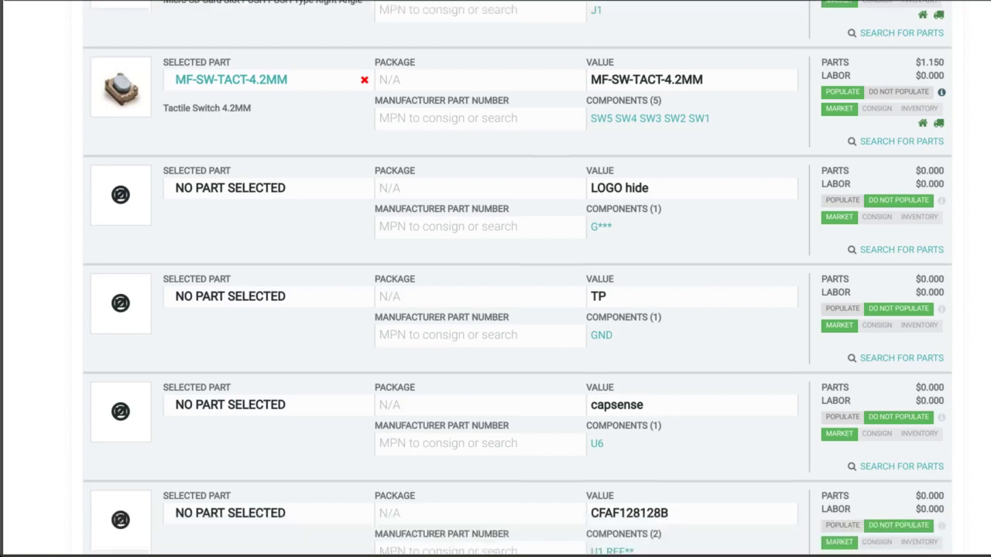
scroll(60, 288, "up", 10)
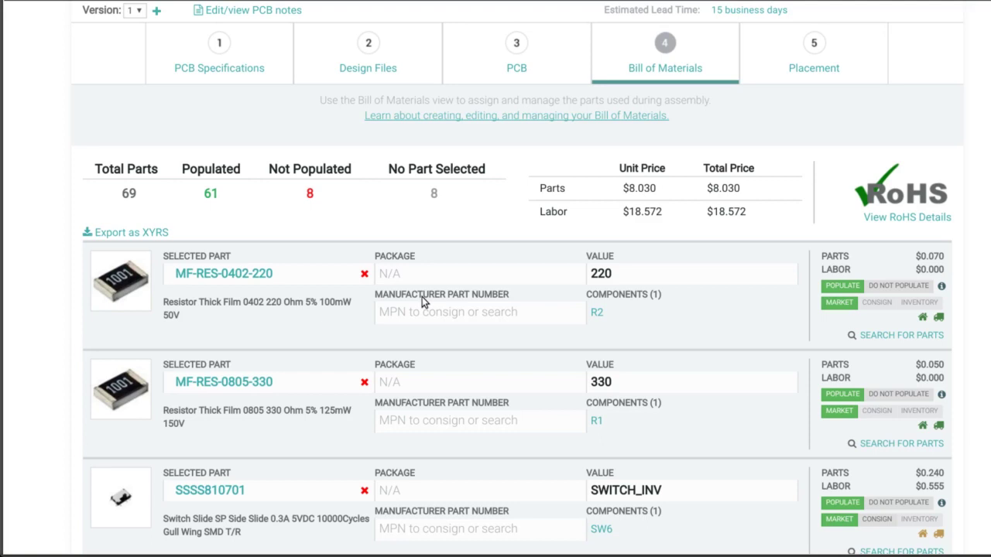
Open the Parts Placement verification step (step 5)
left_click(813, 54)
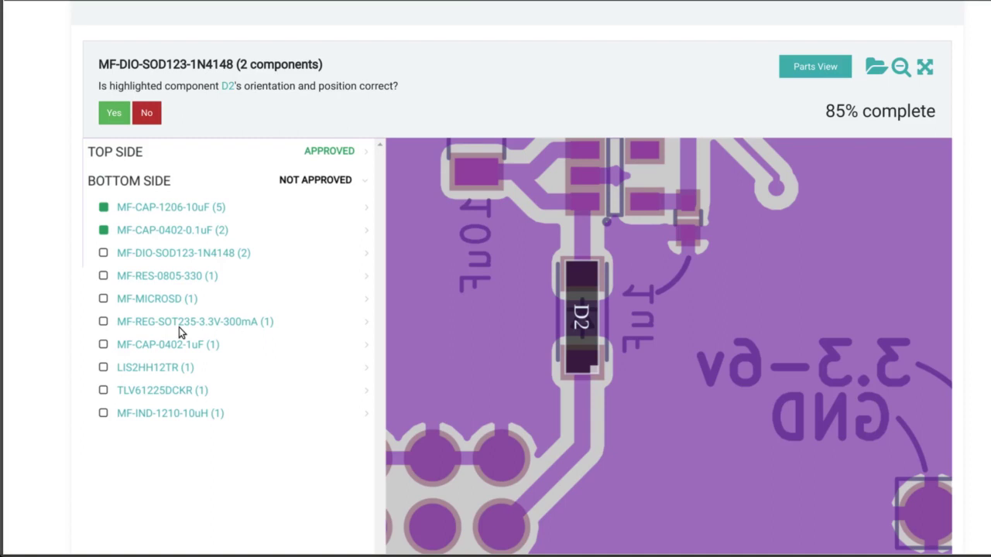
Inspect the MF-MICROSD part's placement from the bottom-side list
left_click(157, 299)
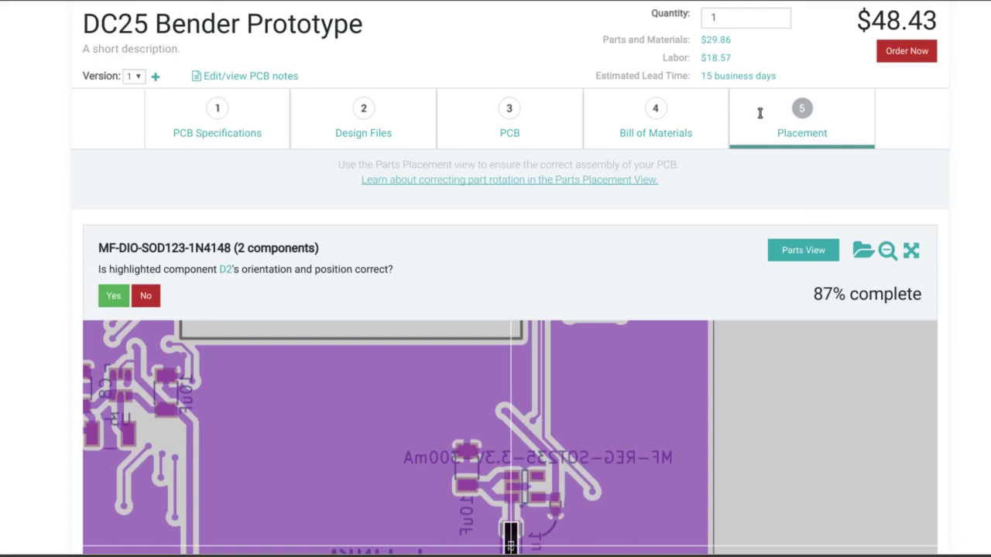
Compare prices for quantities 100, 10, 500 and 50, then set the quantity to 5
mouse_move(888, 112)
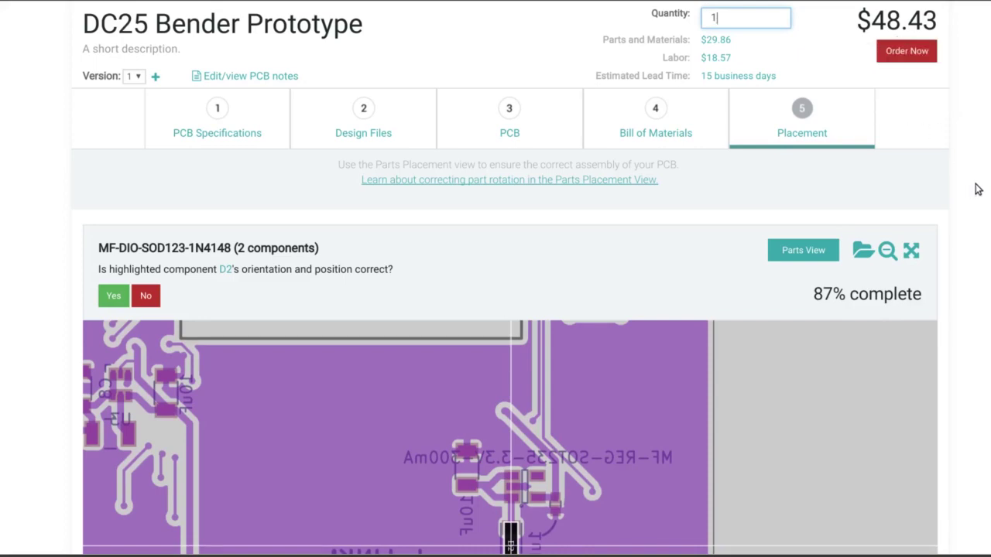
type("00")
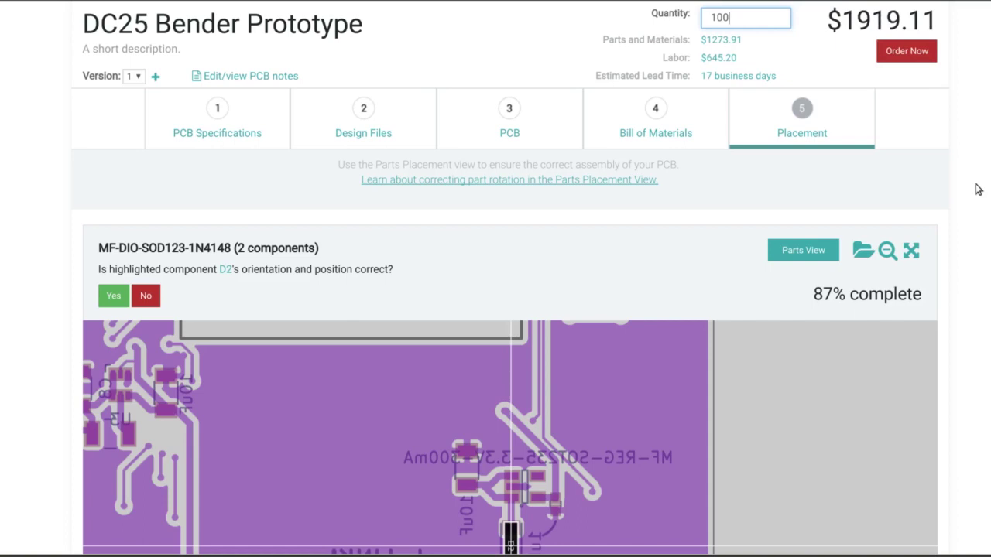
key("BackSpace")
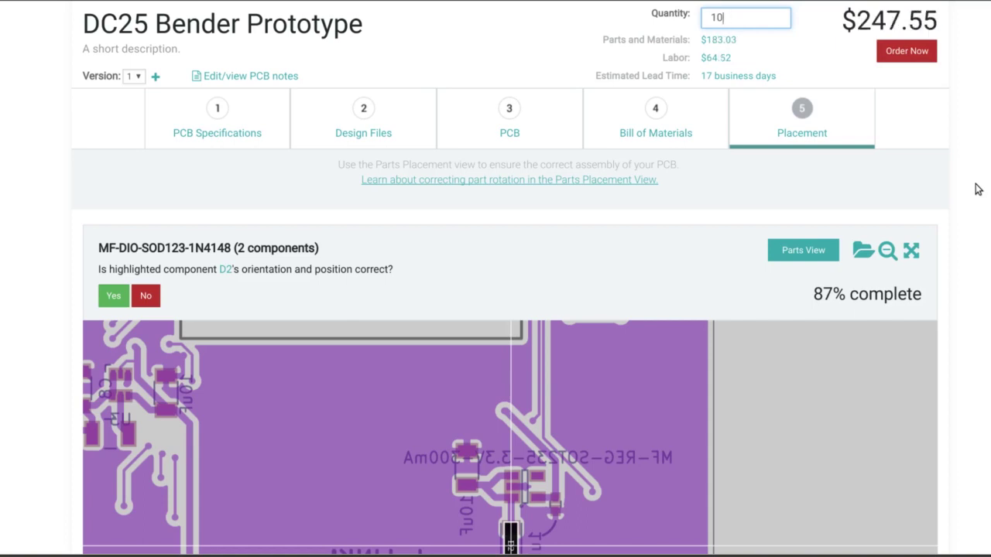
key("BackSpace")
key("BackSpace")
type("1")
key("BackSpace")
type("5")
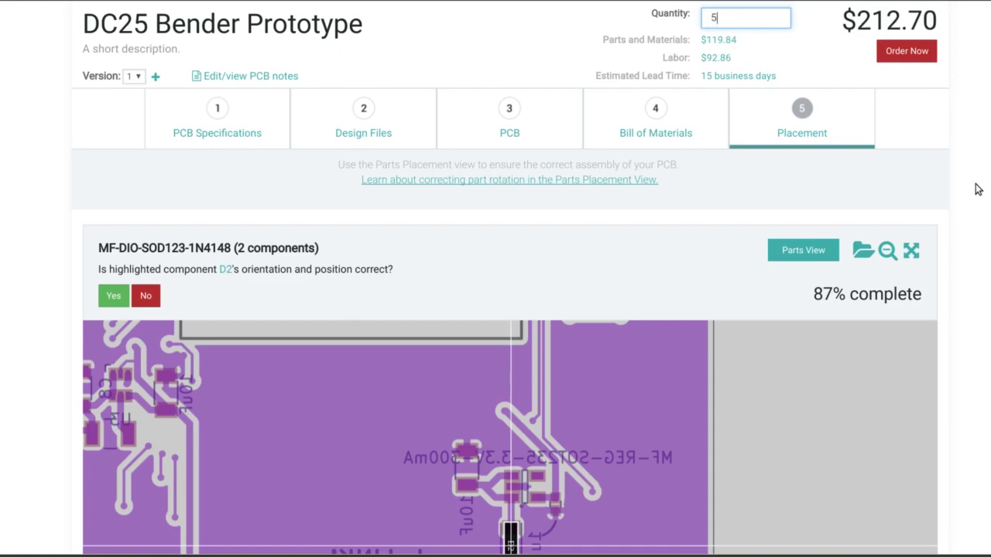
type("00")
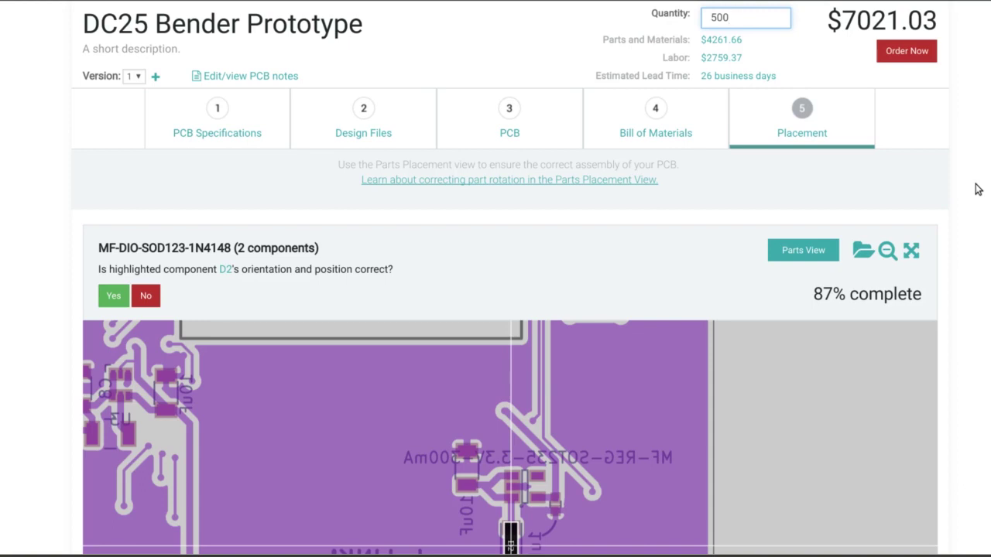
key("BackSpace")
key("BackSpace")
key("BackSpace")
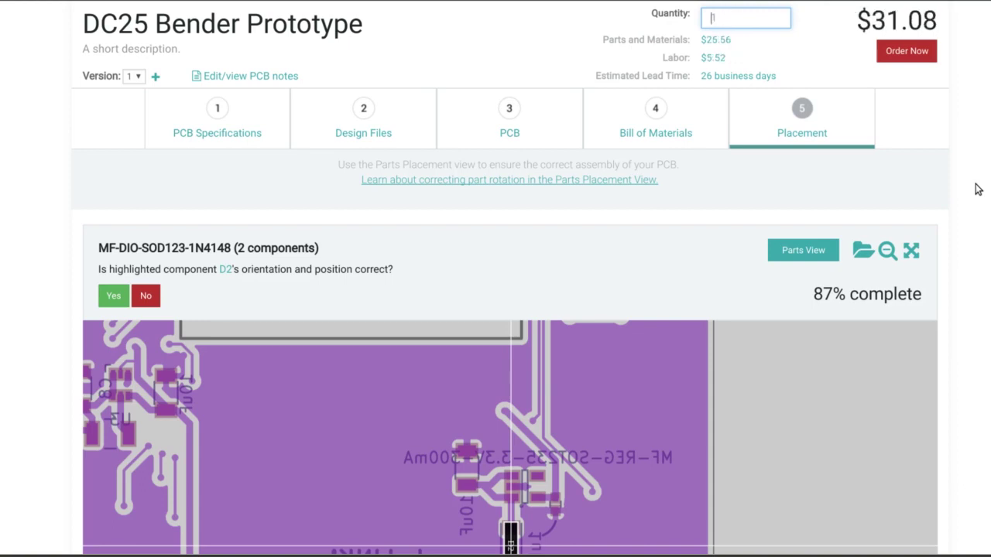
type("1")
key("BackSpace")
type("5")
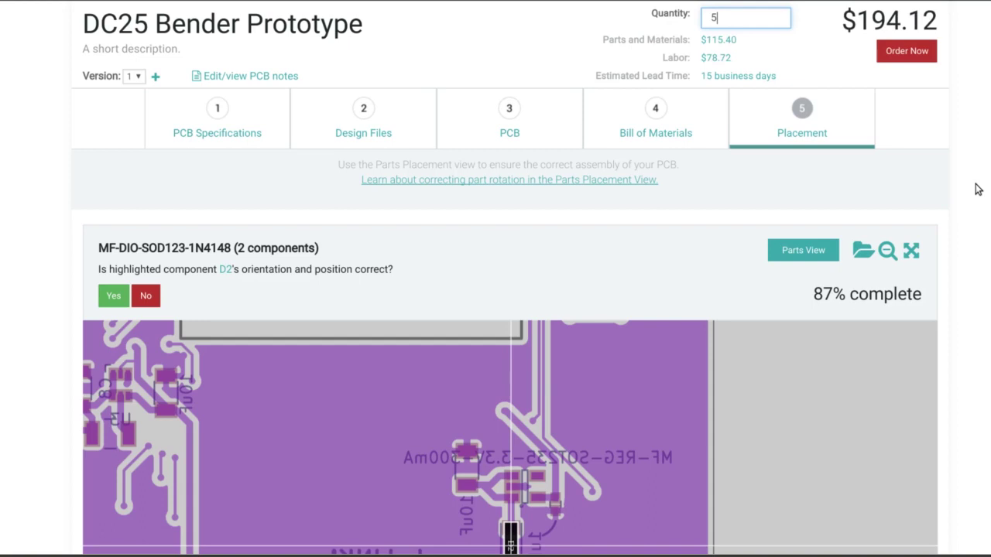